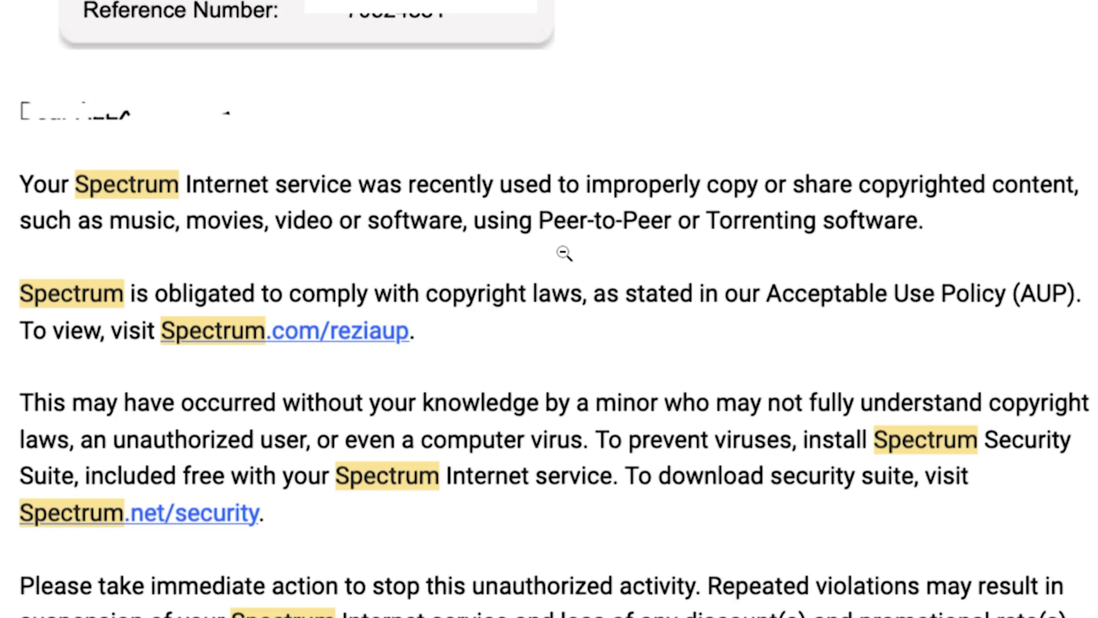
Review the copyright notice, switch to ProtonVPN and open the Kill Switch options
{"action": "scroll", "coordinate": [564, 253], "scroll_direction": "up", "scroll_amount": 5}
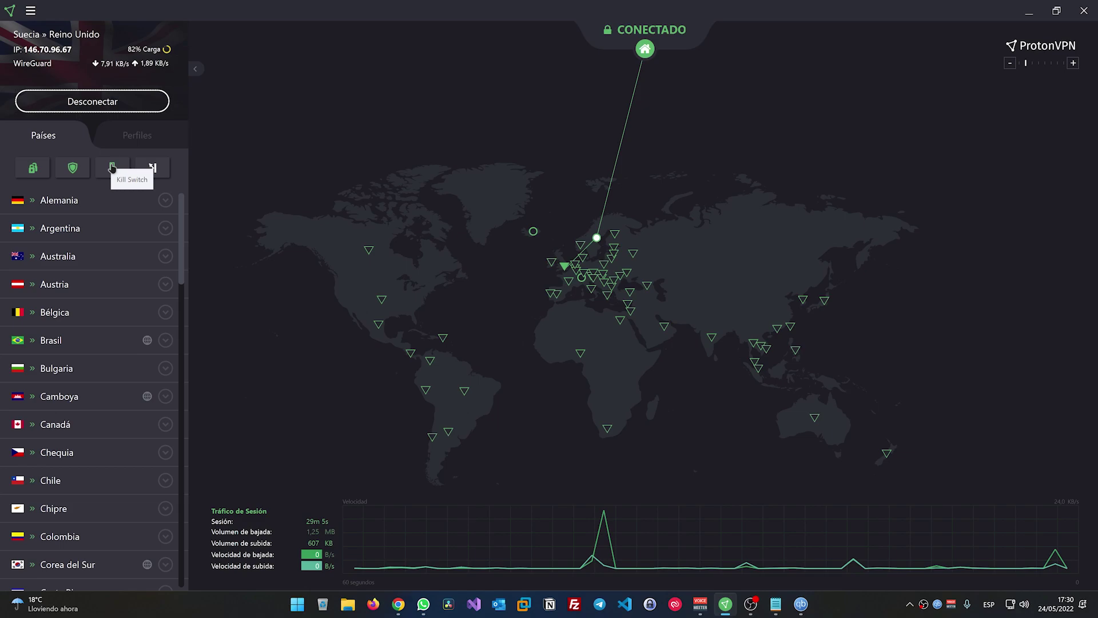
{"action": "left_click", "coordinate": [112, 167]}
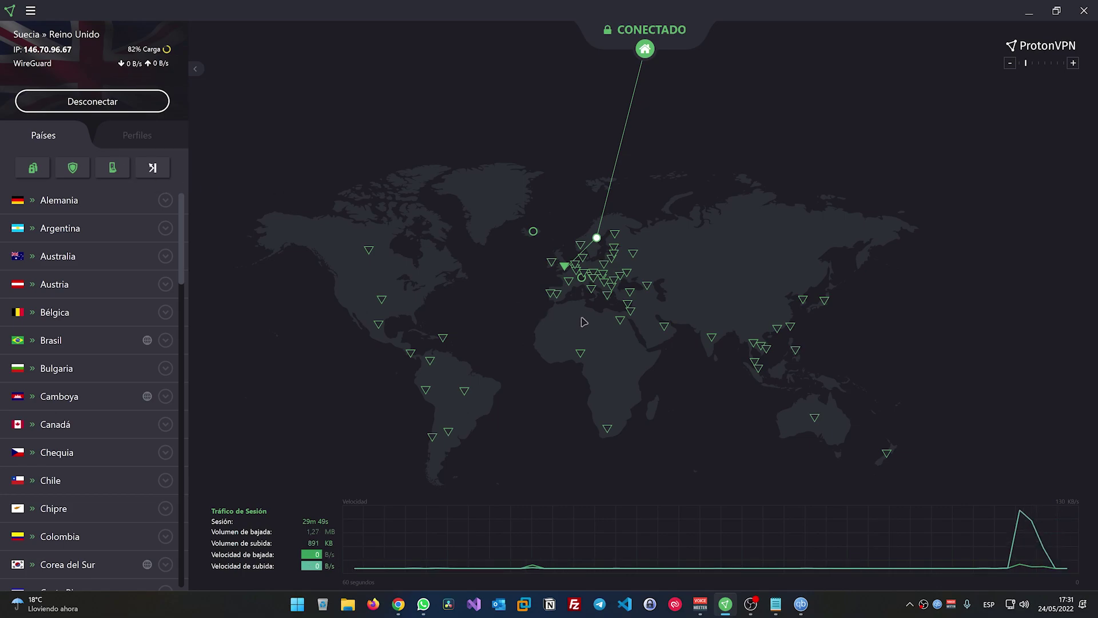
Switch to qBittorrent and open the network interface choices in its advanced options
{"action": "left_click", "coordinate": [801, 608]}
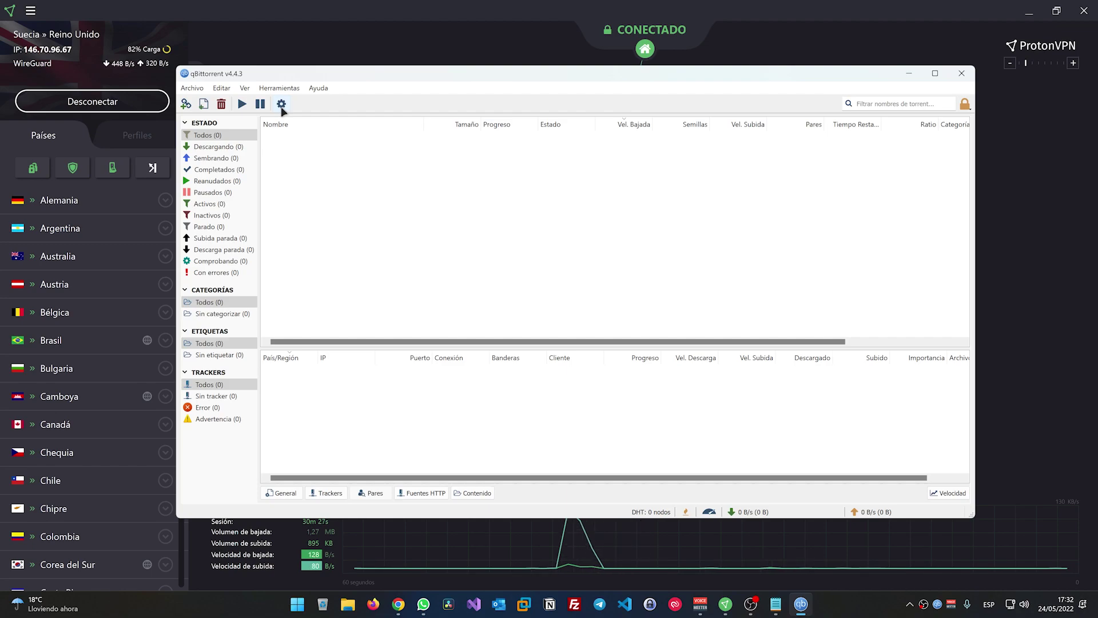
{"action": "left_click", "coordinate": [281, 105]}
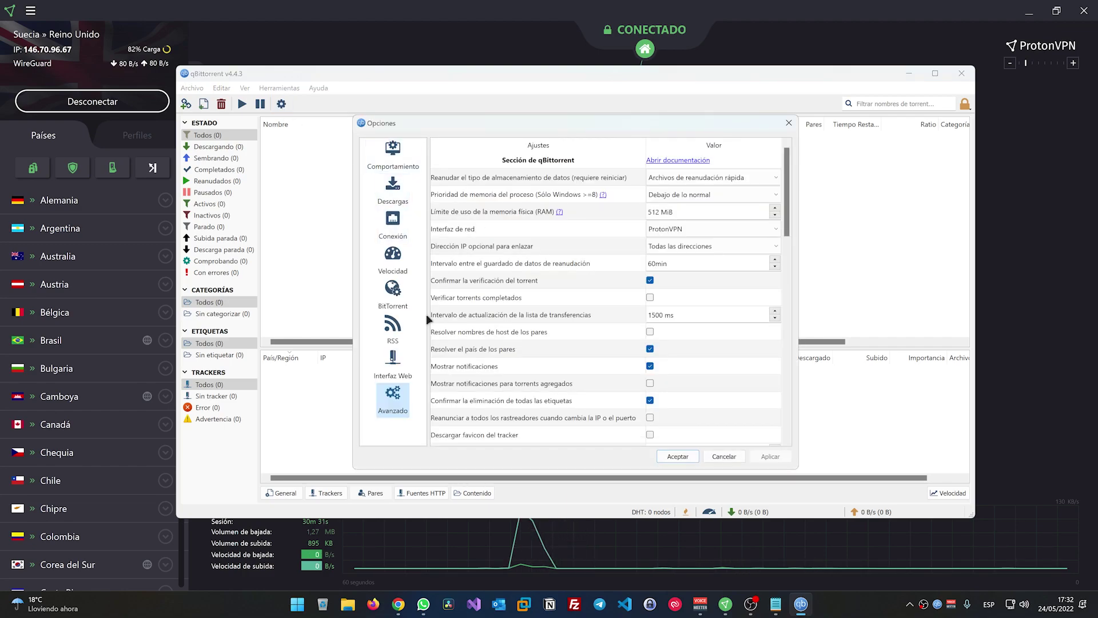
{"action": "left_click", "coordinate": [789, 123]}
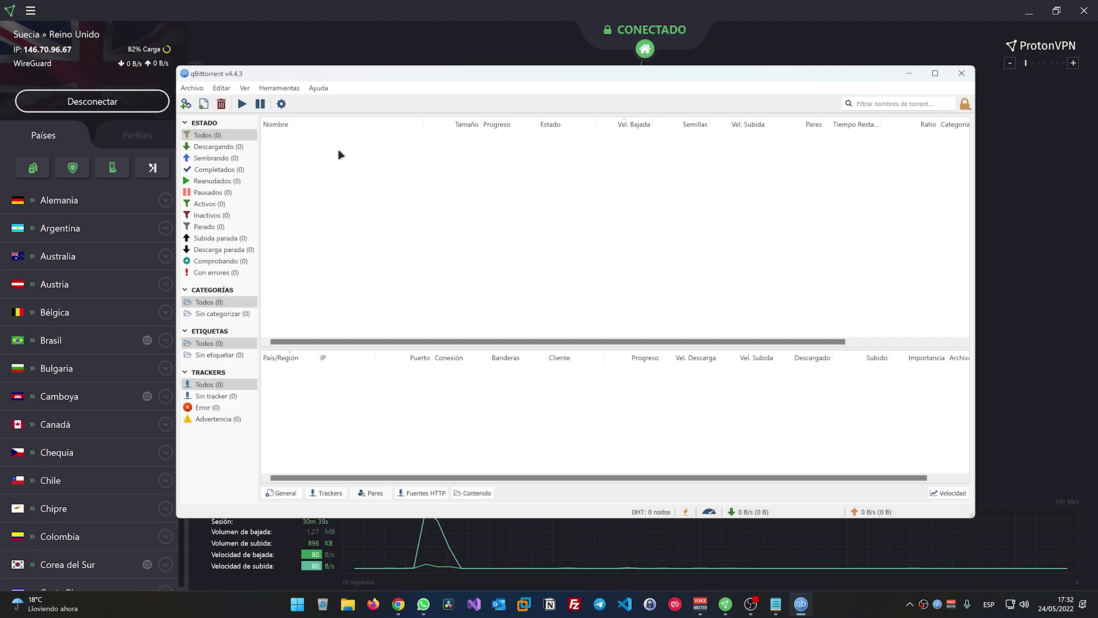
{"action": "left_click", "coordinate": [281, 104]}
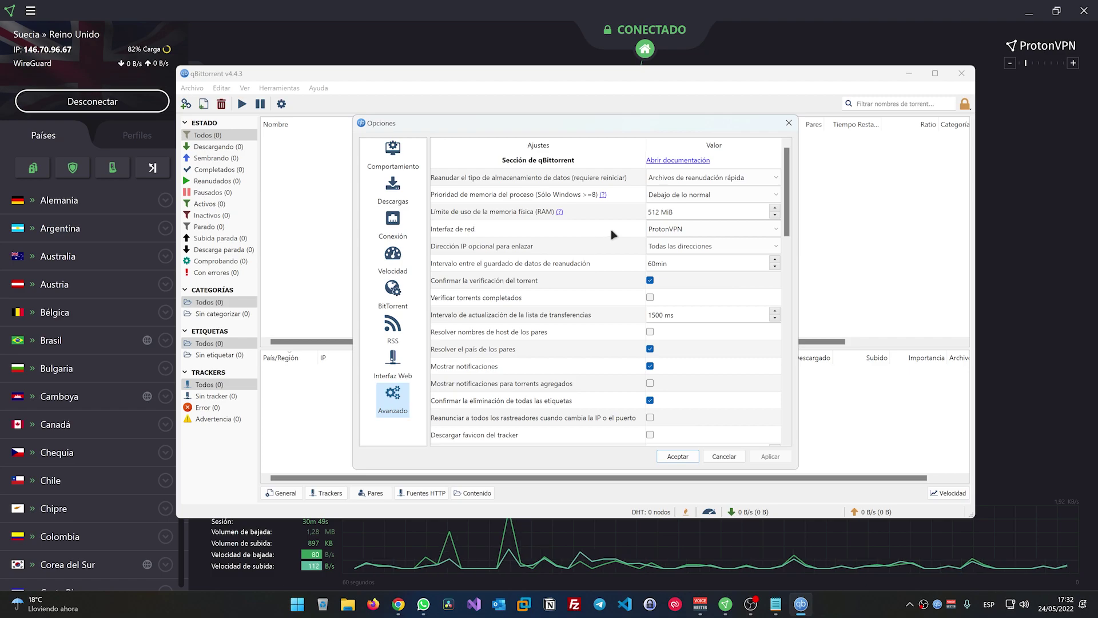
{"action": "left_click", "coordinate": [693, 228]}
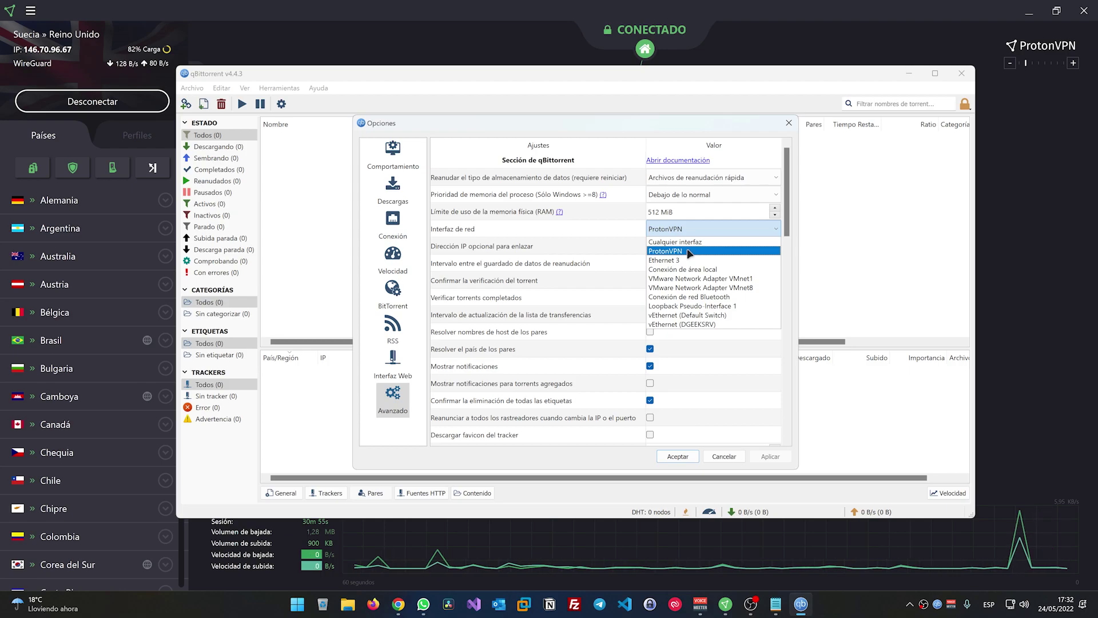
Look at the copyright infringement notice in the browser and return to the qBittorrent options
{"action": "key", "text": "super+Tab"}
{"action": "left_click", "coordinate": [424, 370]}
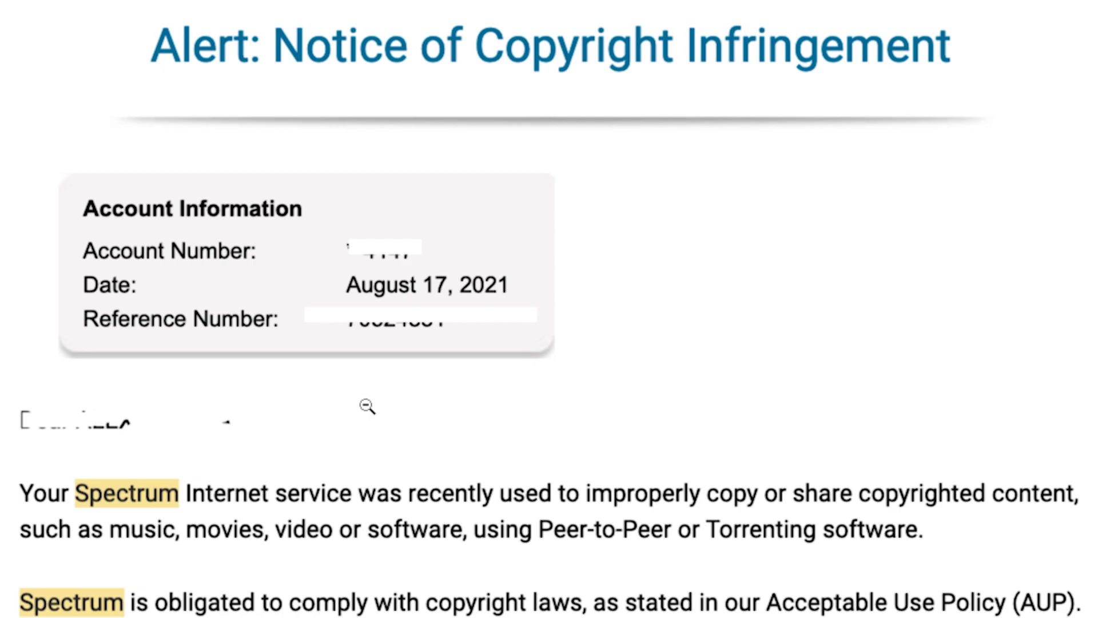
{"action": "key", "text": "super+Tab"}
{"action": "left_click", "coordinate": [703, 84]}
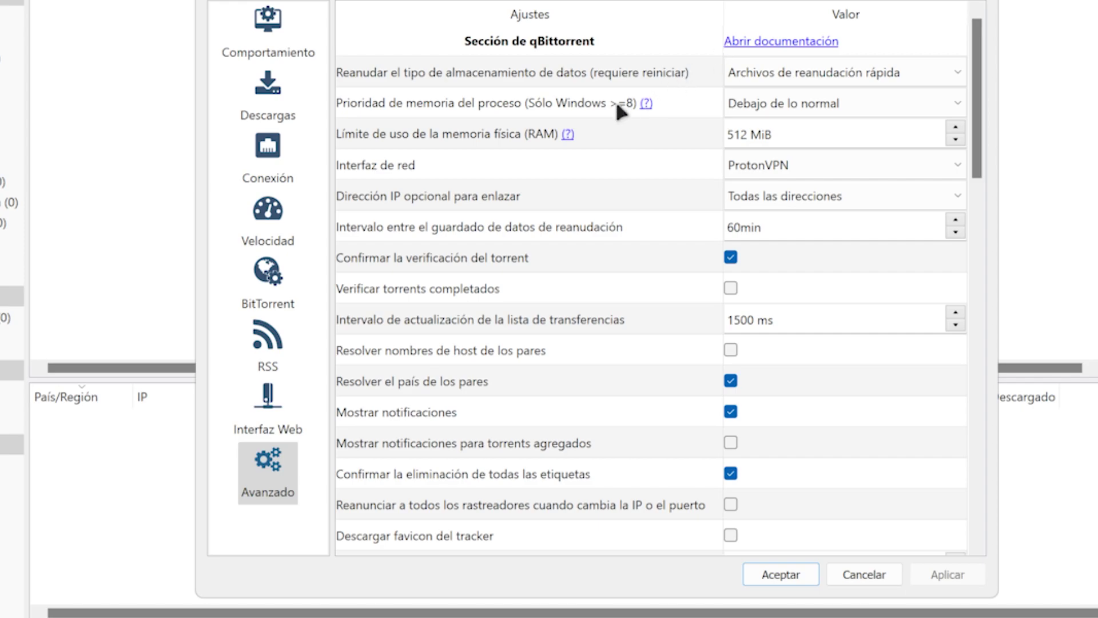
Set qBittorrent's network interface (Interfaz de red) to ProtonVPN and accept the options
{"action": "left_click", "coordinate": [737, 160]}
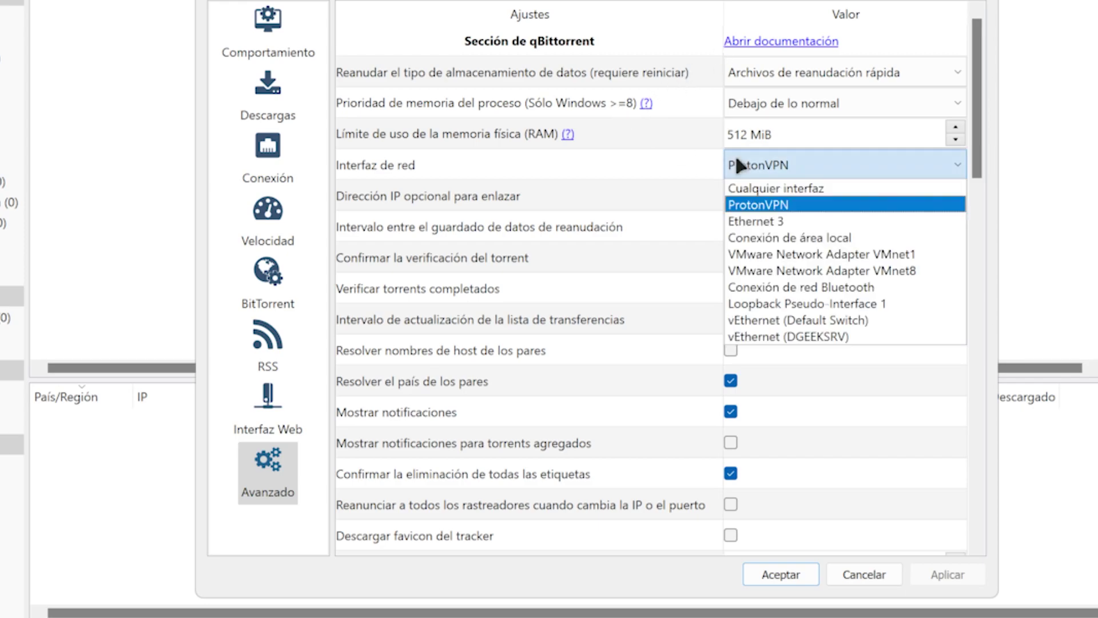
{"action": "left_click", "coordinate": [762, 206]}
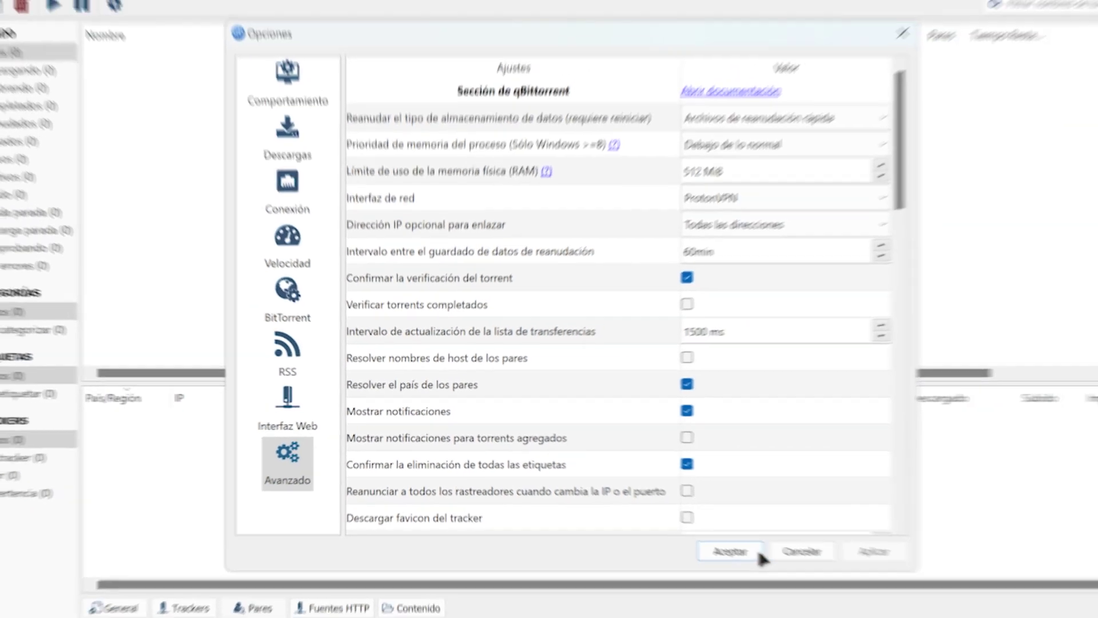
{"action": "left_click", "coordinate": [812, 571]}
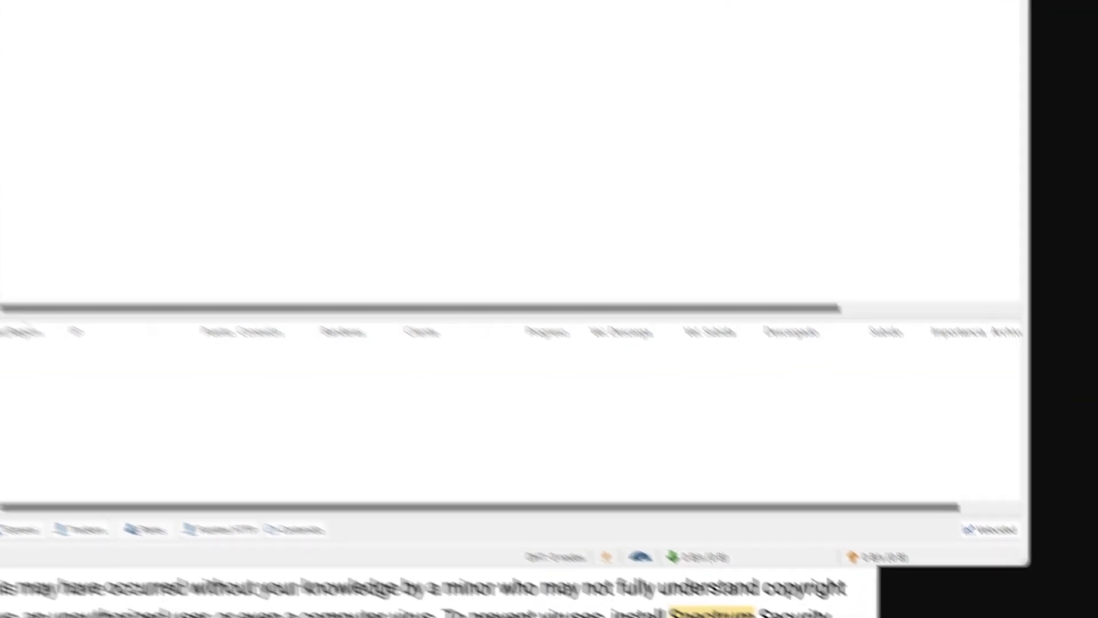
Exit qBittorrent and start it again
{"action": "right_click", "coordinate": [827, 609]}
{"action": "left_click", "coordinate": [825, 597]}
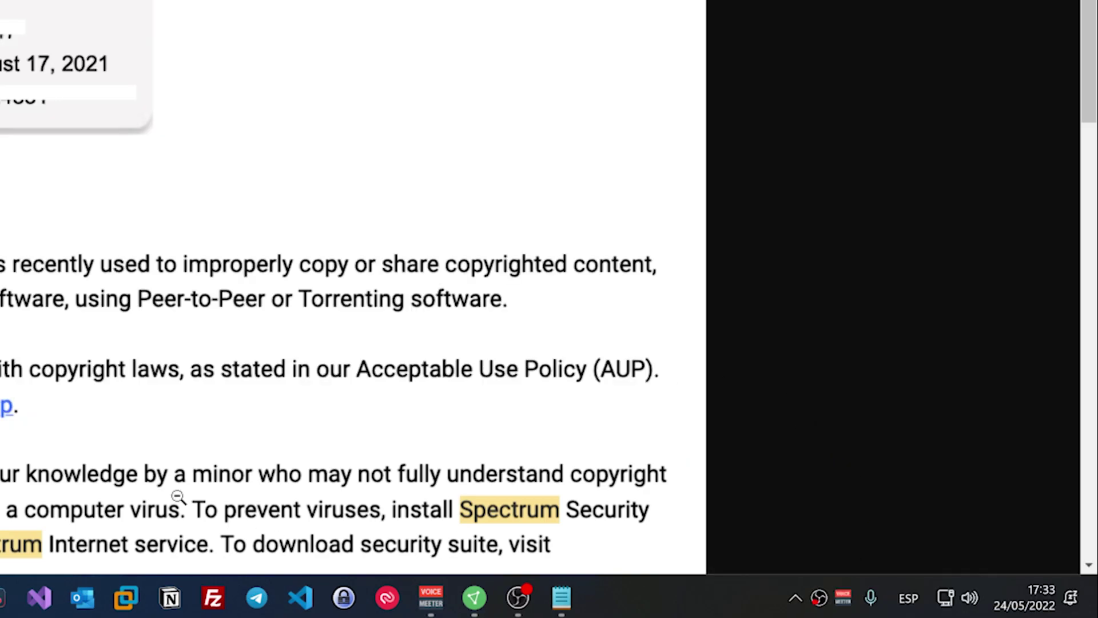
{"action": "key", "text": "super"}
{"action": "type", "text": "qbittorrent"}
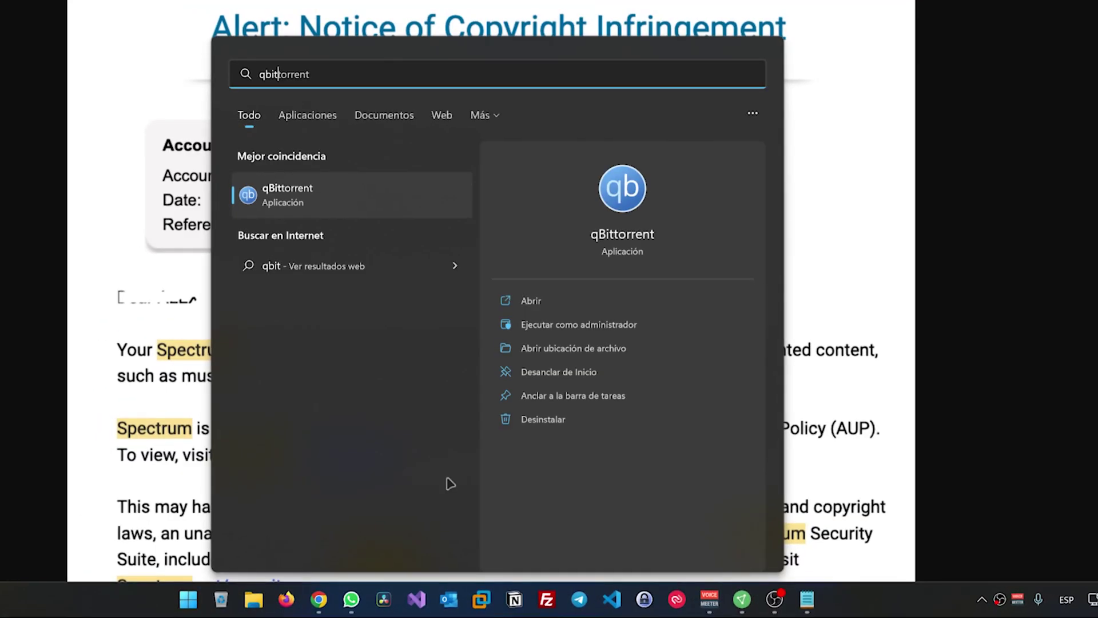
{"action": "key", "text": "Return"}
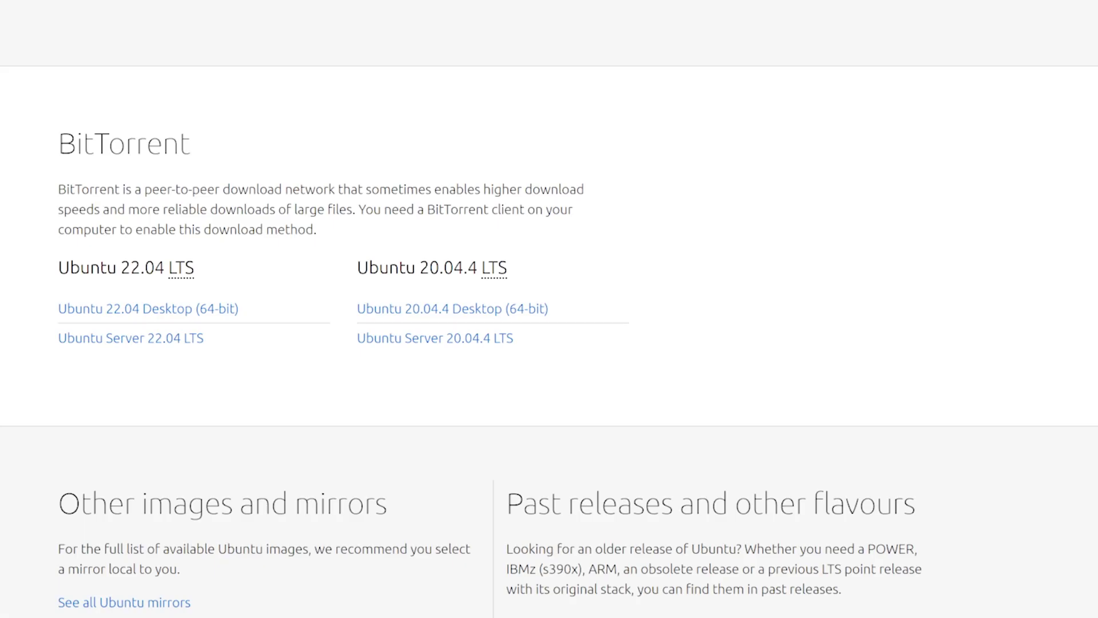
Save the Ubuntu 22.04 Desktop (64-bit) torrent from the Ubuntu site and start its download in qBittorrent
{"action": "scroll", "coordinate": [549, 309], "scroll_direction": "up", "scroll_amount": 1}
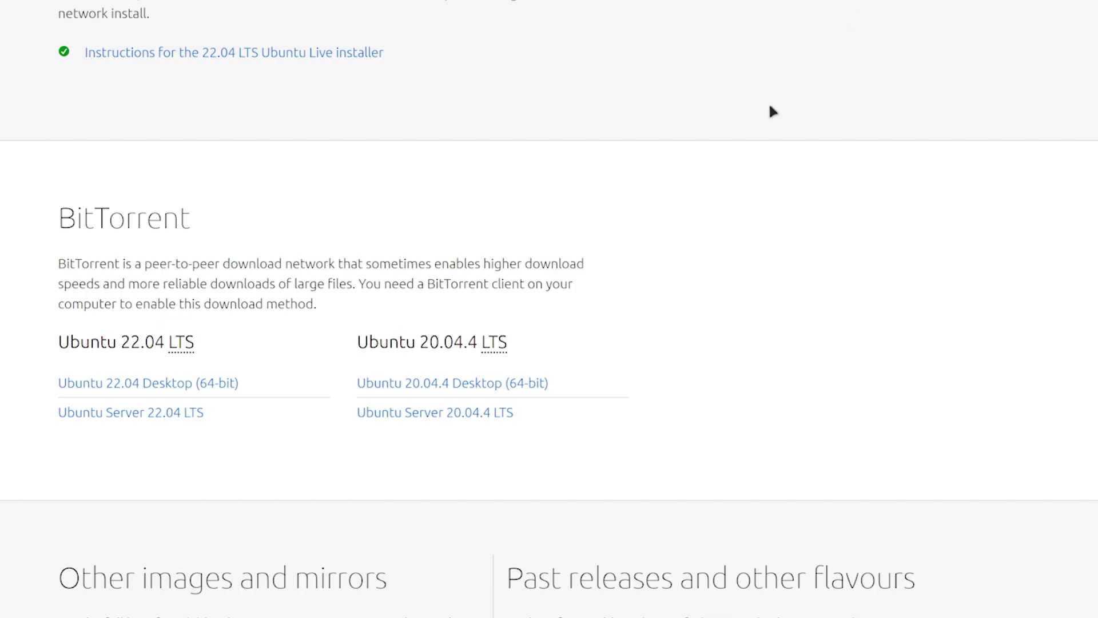
{"action": "left_click", "coordinate": [145, 385]}
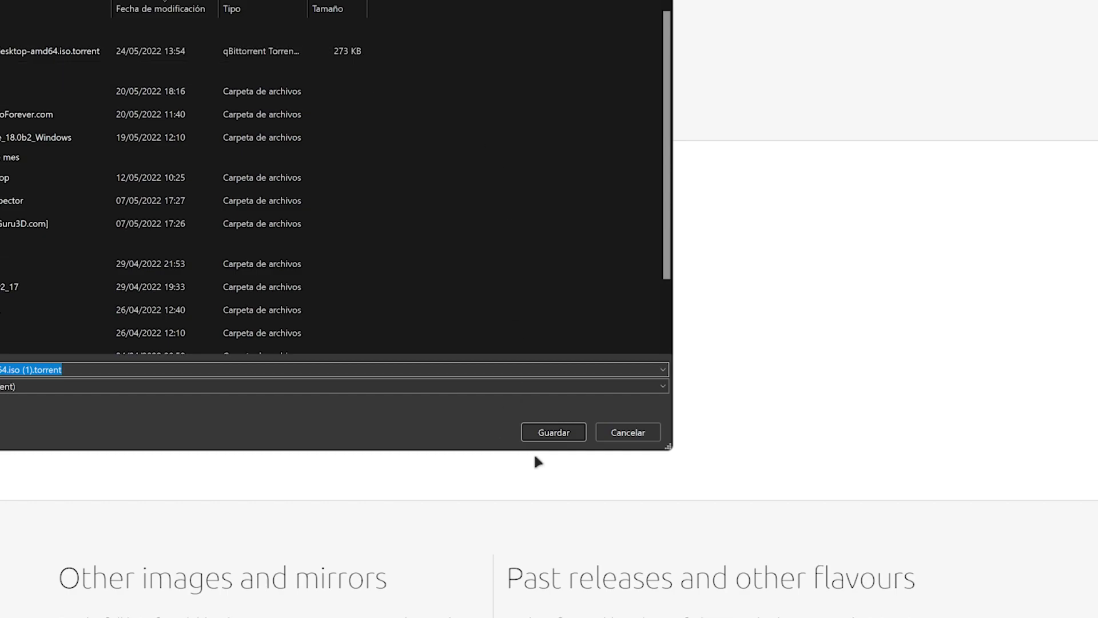
{"action": "left_click", "coordinate": [553, 433]}
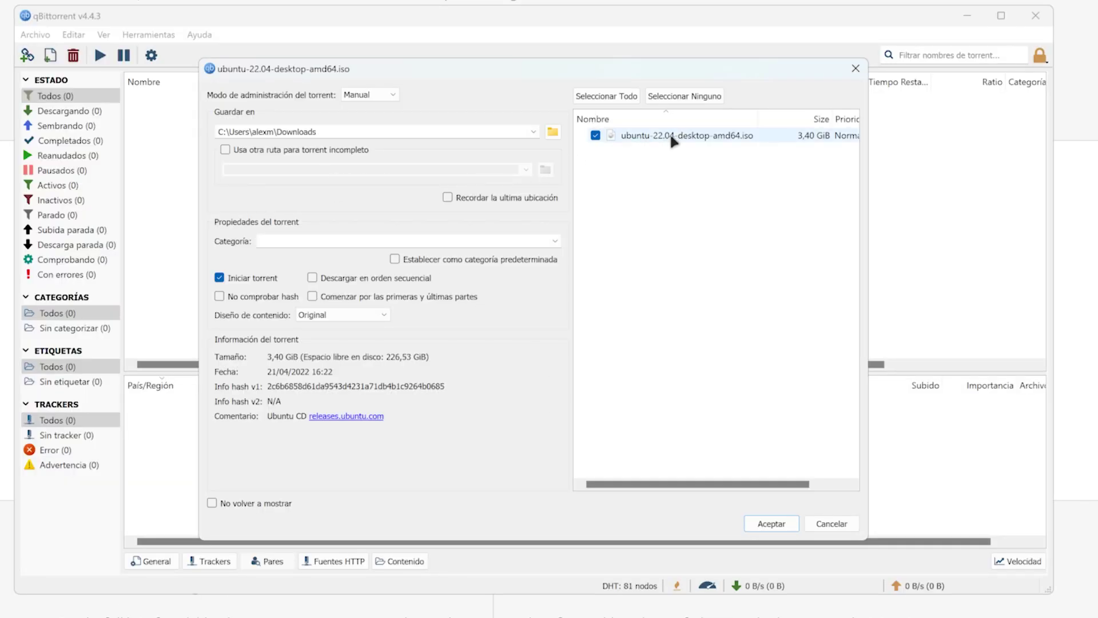
{"action": "left_click", "coordinate": [768, 523]}
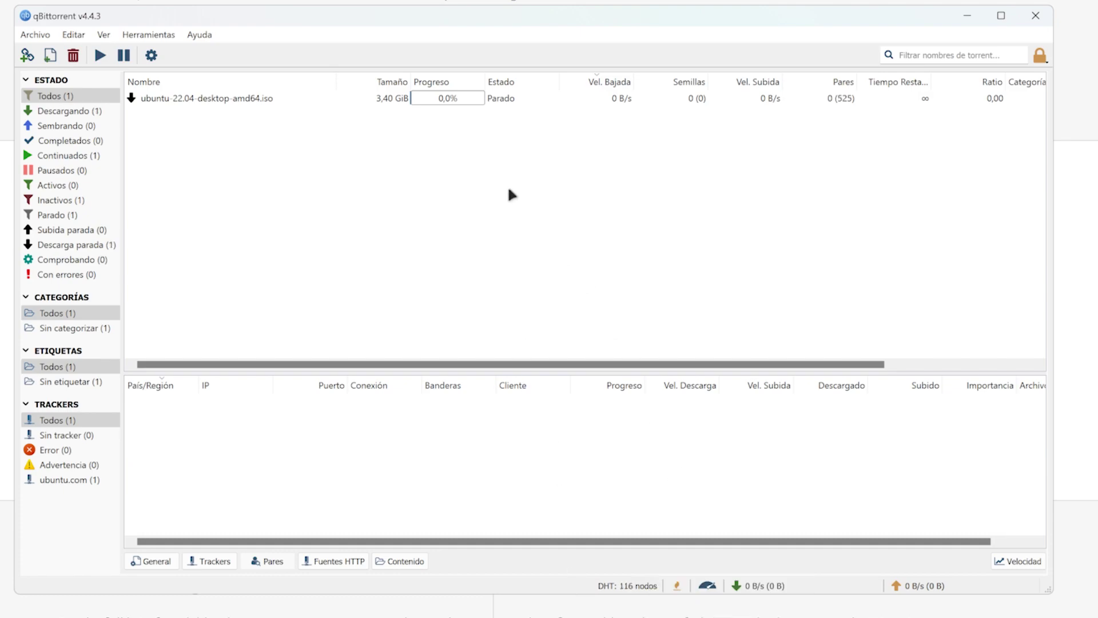
With the Ubuntu torrent selected, disconnect ProtonVPN and switch back to qBittorrent to examine the download
{"action": "left_click", "coordinate": [489, 99]}
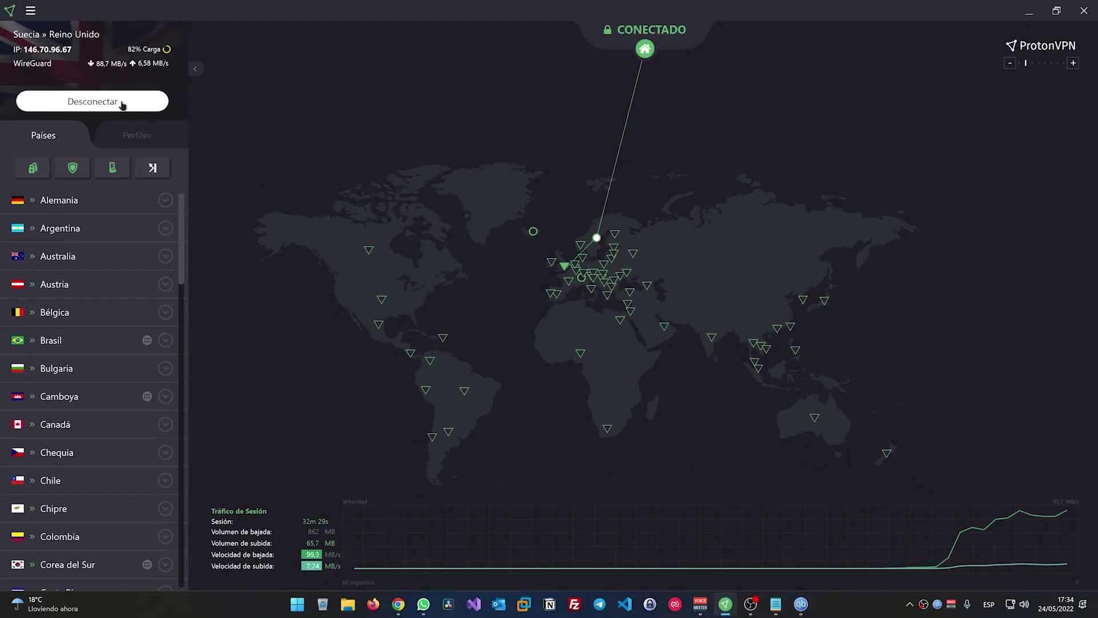
{"action": "left_click", "coordinate": [118, 102]}
{"action": "left_click", "coordinate": [800, 603]}
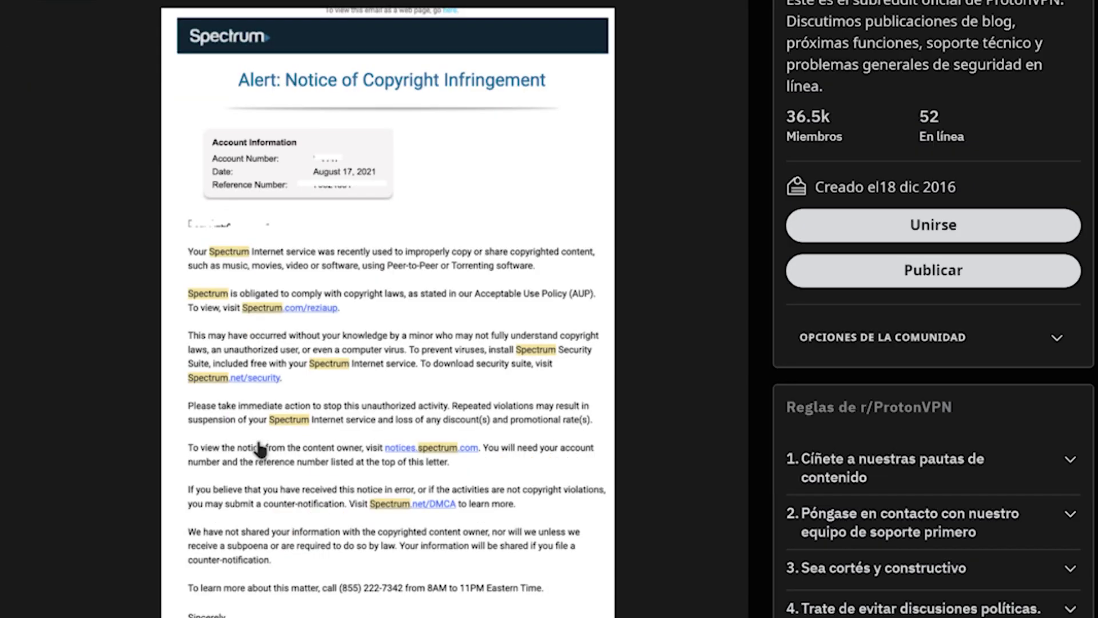
Read through the Spectrum copyright infringement notice in the r/ProtonVPN post
{"action": "scroll", "coordinate": [259, 449], "scroll_direction": "down", "scroll_amount": 2}
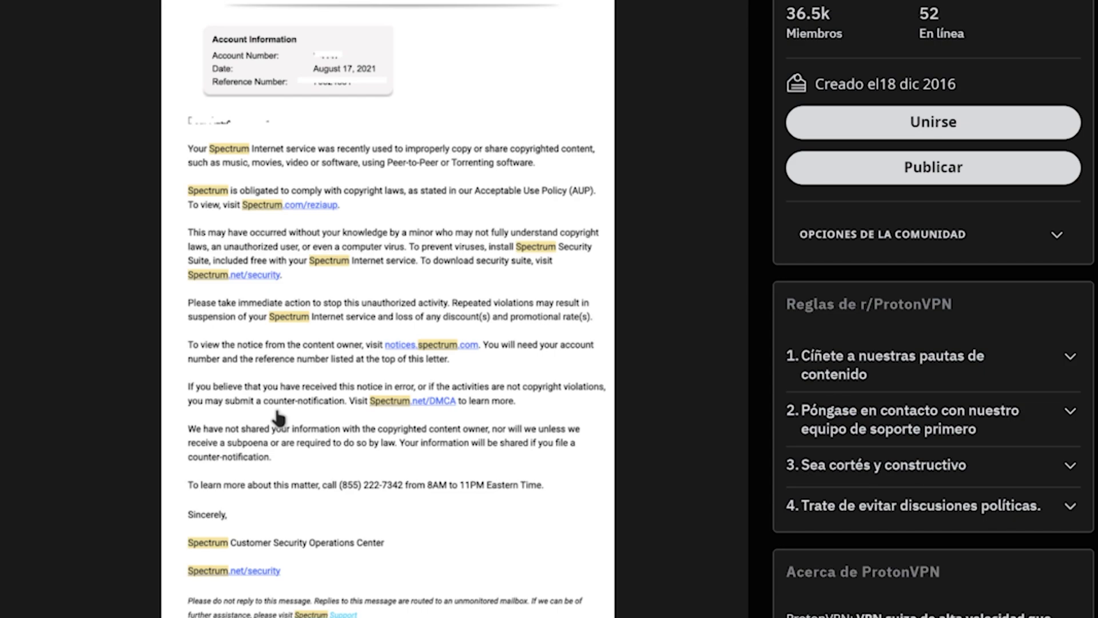
{"action": "scroll", "coordinate": [279, 418], "scroll_direction": "up", "scroll_amount": 2}
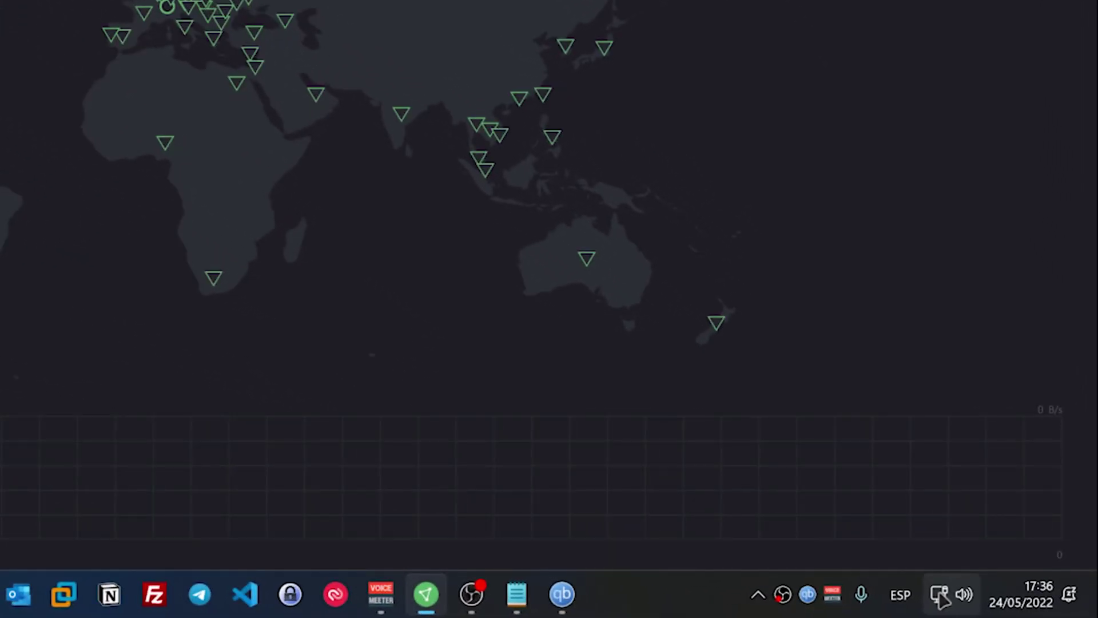
Open the network adapter list (Conexiones de red) through the advanced network configuration in Windows settings
{"action": "mouse_move", "coordinate": [938, 592]}
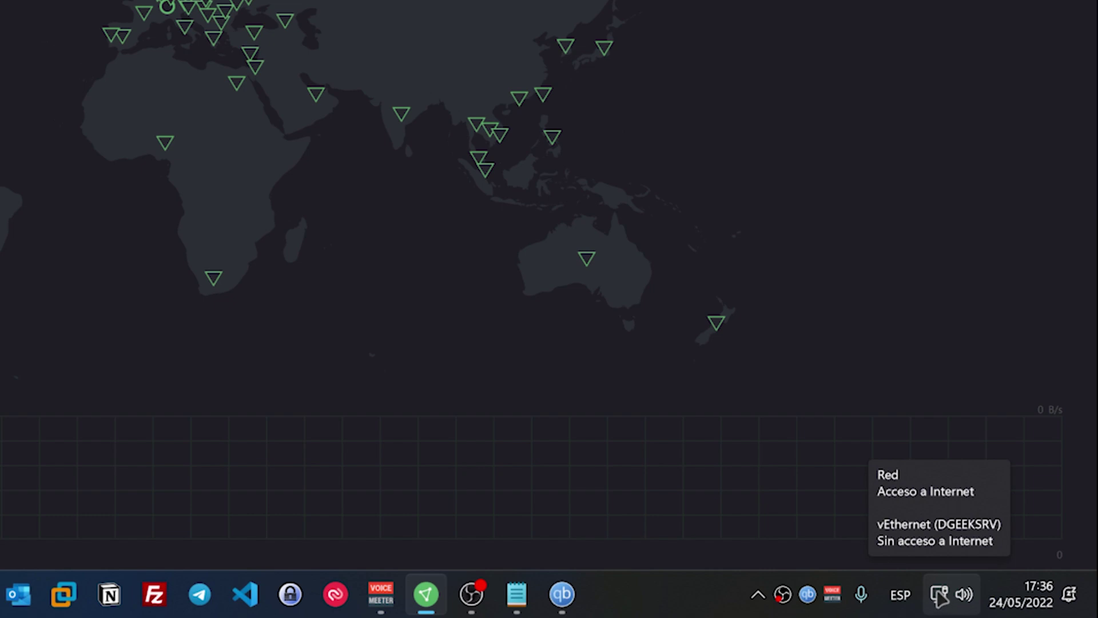
{"action": "right_click", "coordinate": [939, 593]}
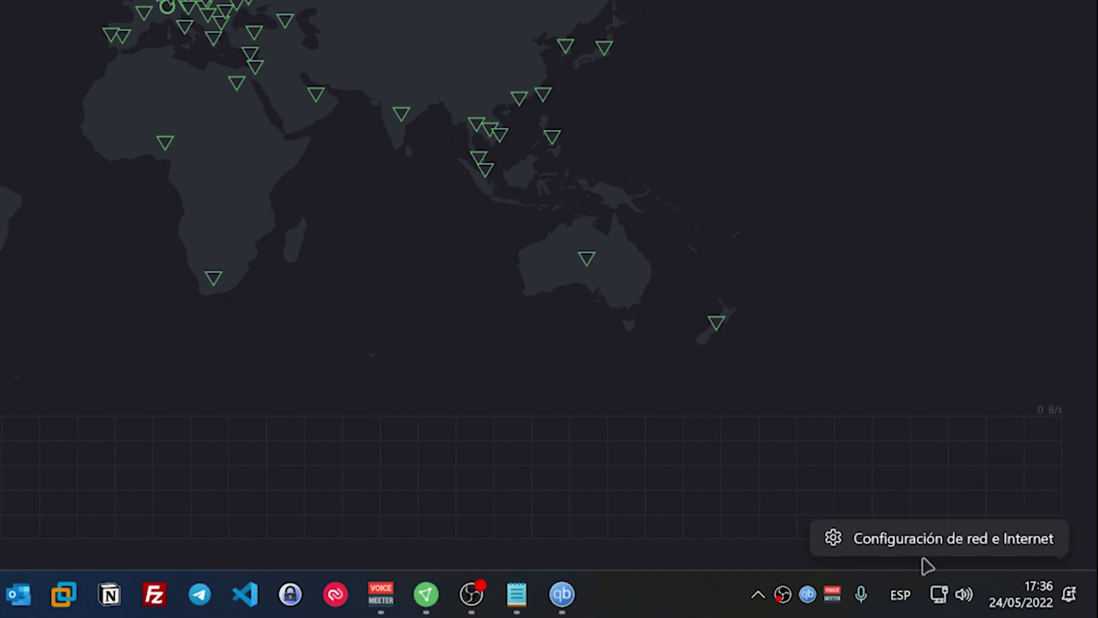
{"action": "left_click", "coordinate": [962, 549]}
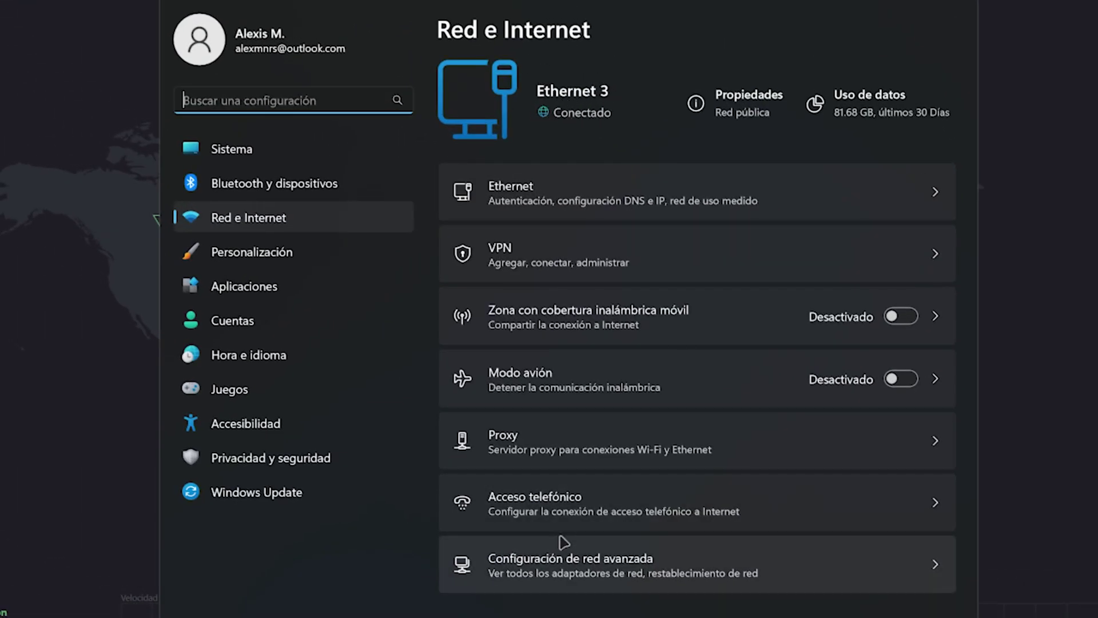
{"action": "left_click", "coordinate": [699, 564]}
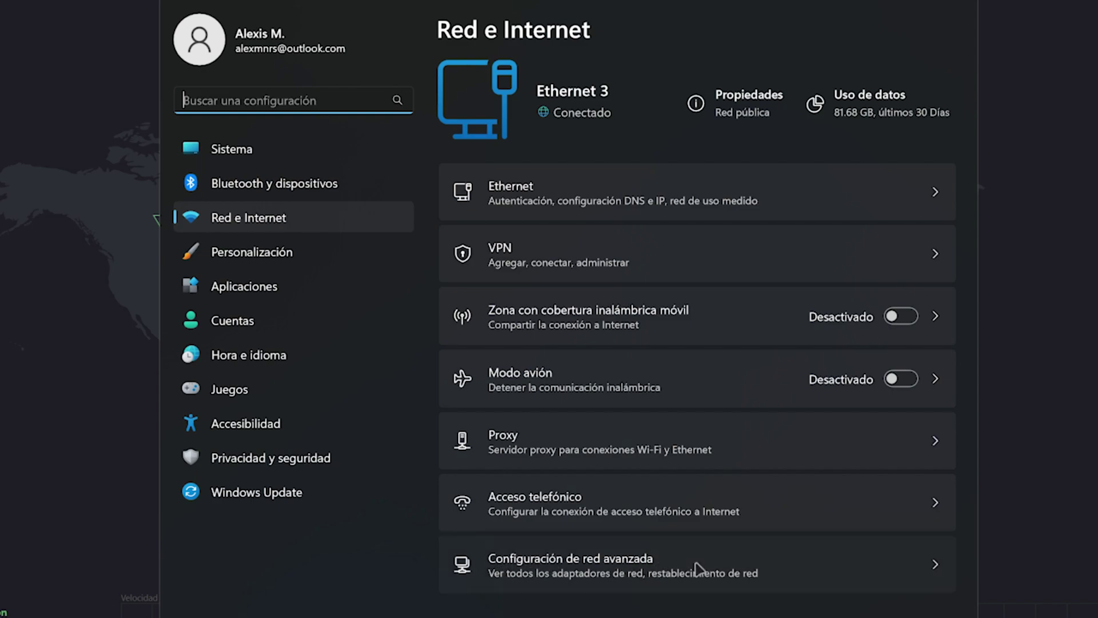
{"action": "scroll", "coordinate": [583, 379], "scroll_direction": "down", "scroll_amount": 10}
{"action": "scroll", "coordinate": [583, 378], "scroll_direction": "down", "scroll_amount": 1}
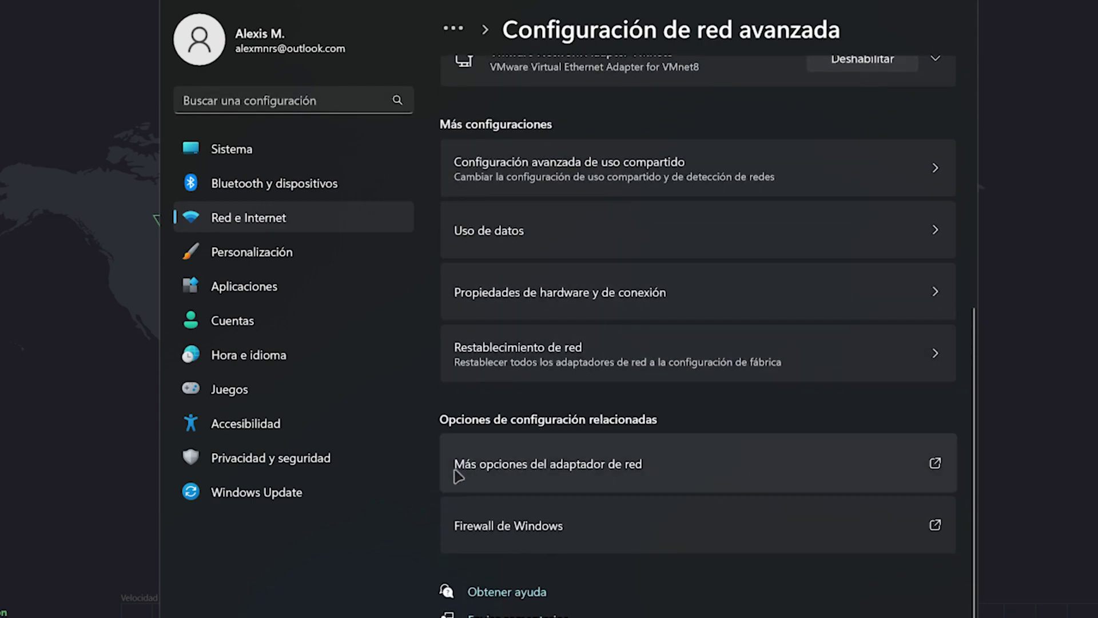
{"action": "left_click", "coordinate": [687, 465]}
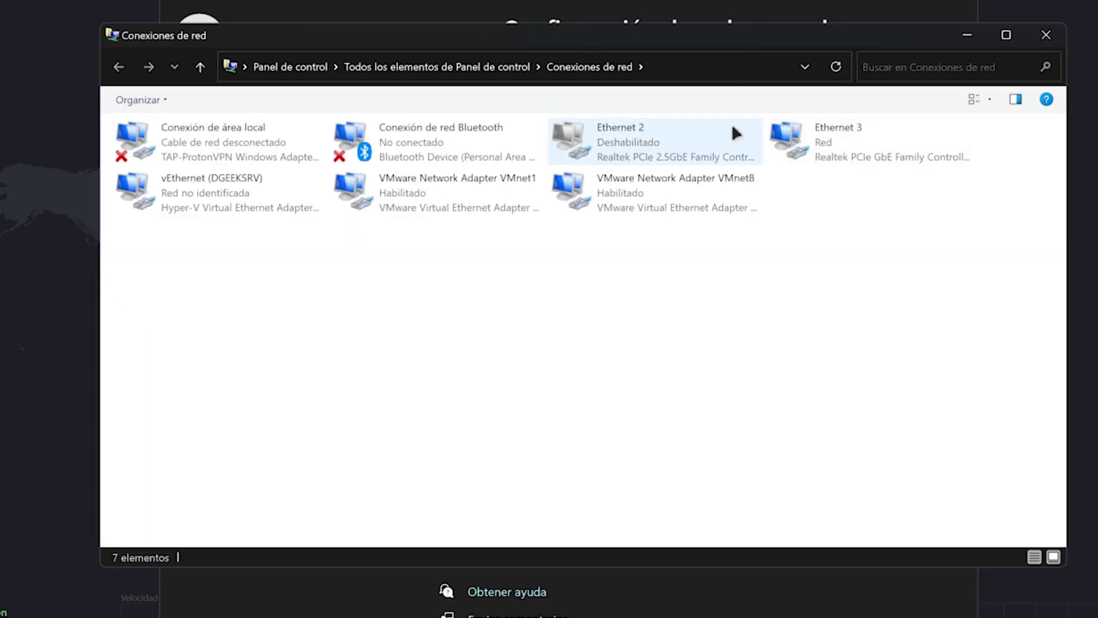
Disable Internet Protocol version 6 (TCP/IPv6) for the Ethernet 3 adapter and accept its properties
{"action": "right_click", "coordinate": [834, 126]}
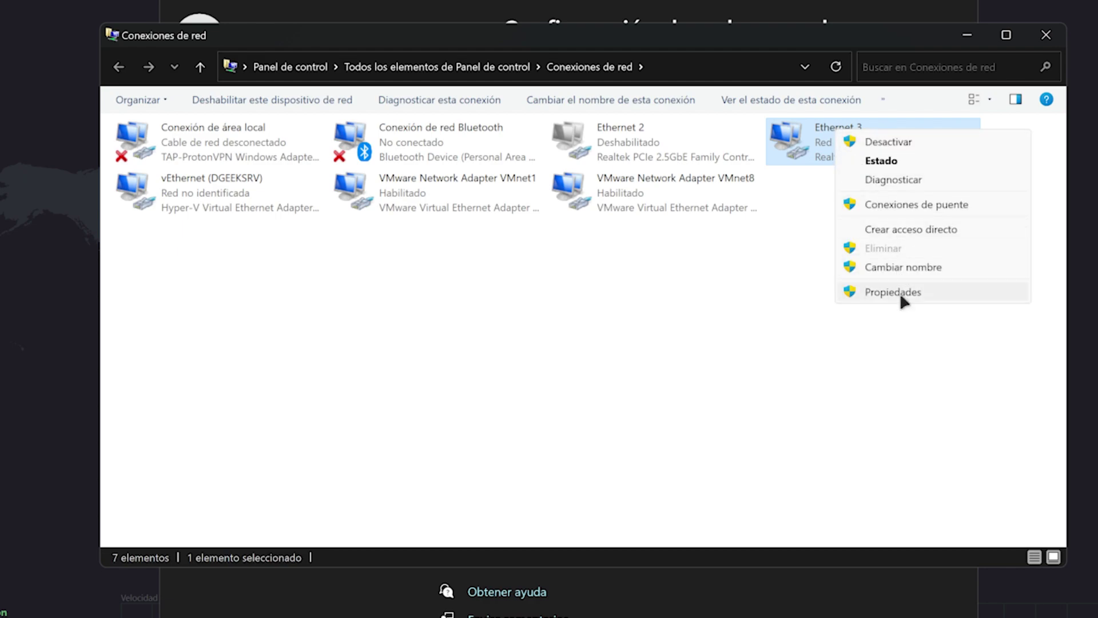
{"action": "left_click", "coordinate": [900, 293]}
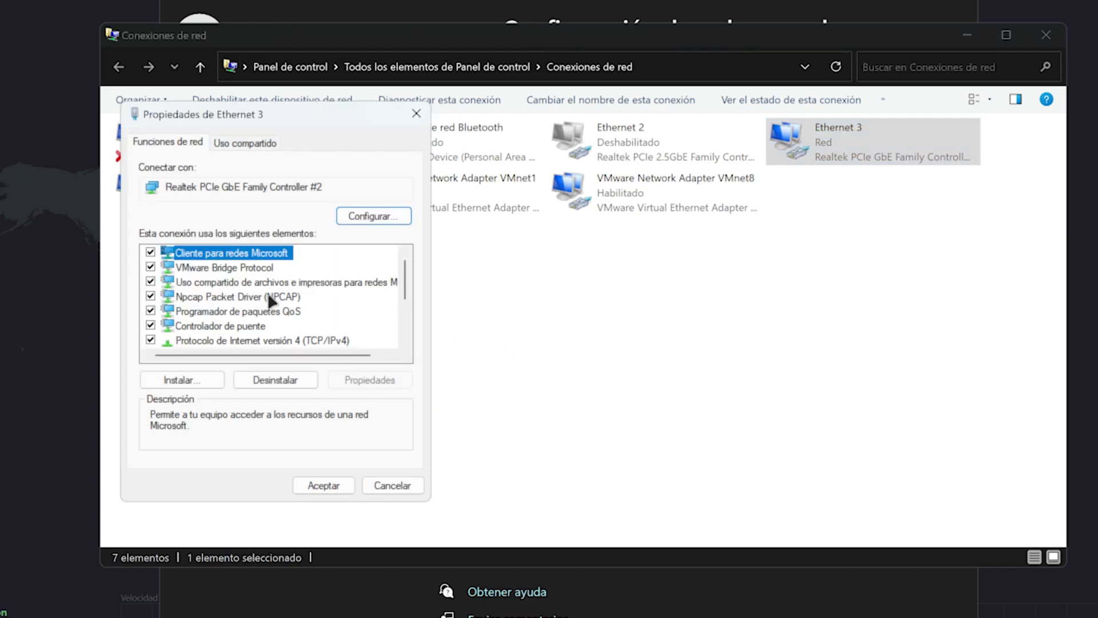
{"action": "scroll", "coordinate": [286, 295], "scroll_direction": "down", "scroll_amount": 2}
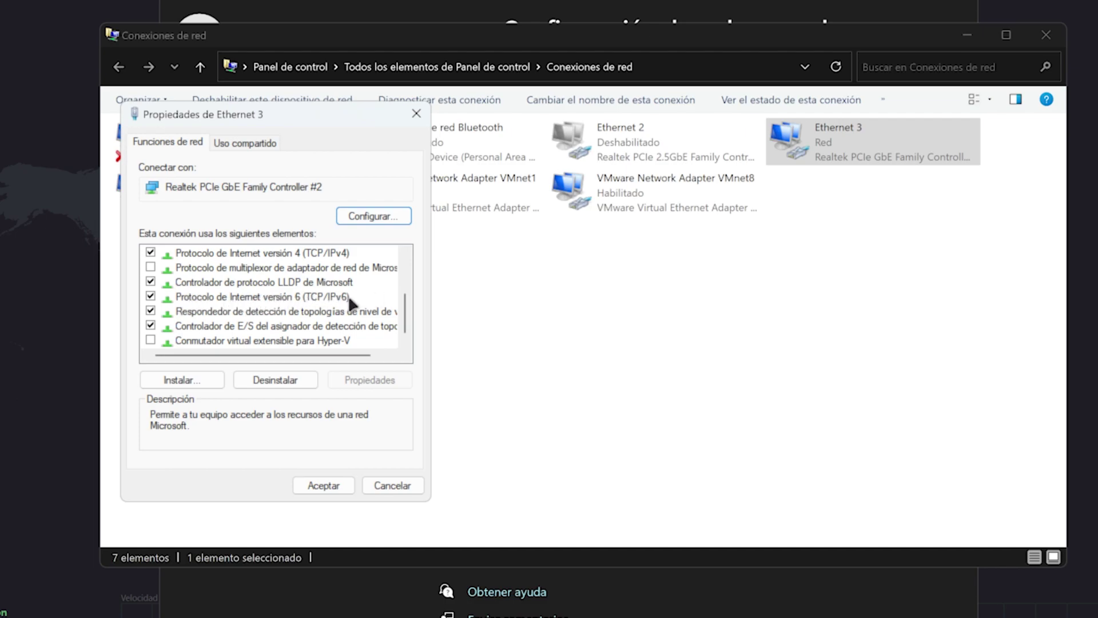
{"action": "left_click", "coordinate": [151, 296]}
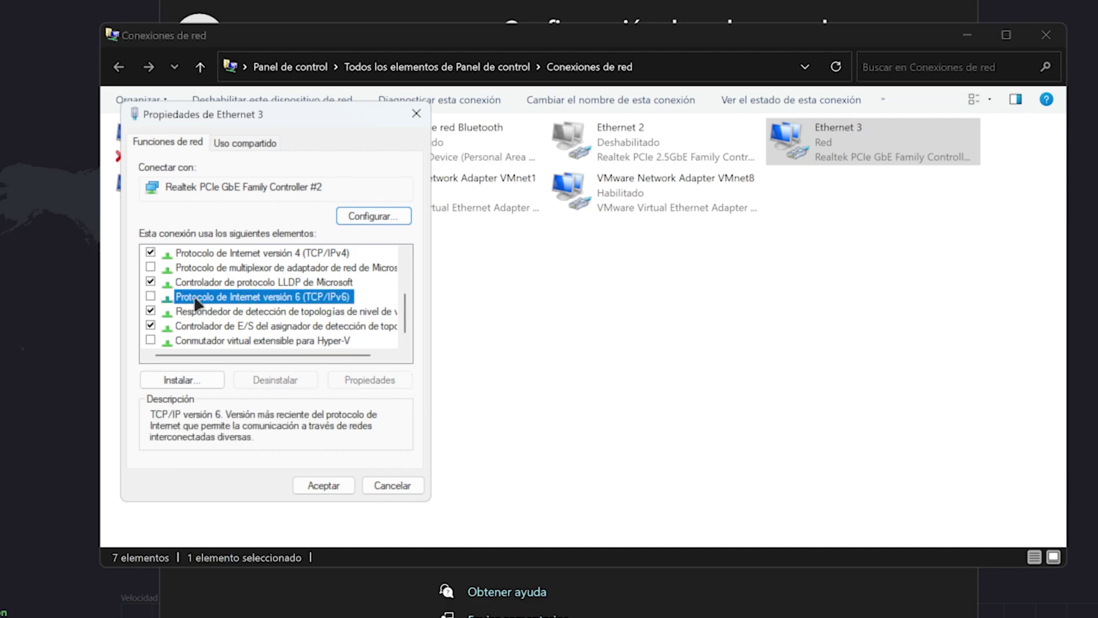
{"action": "left_click", "coordinate": [323, 485]}
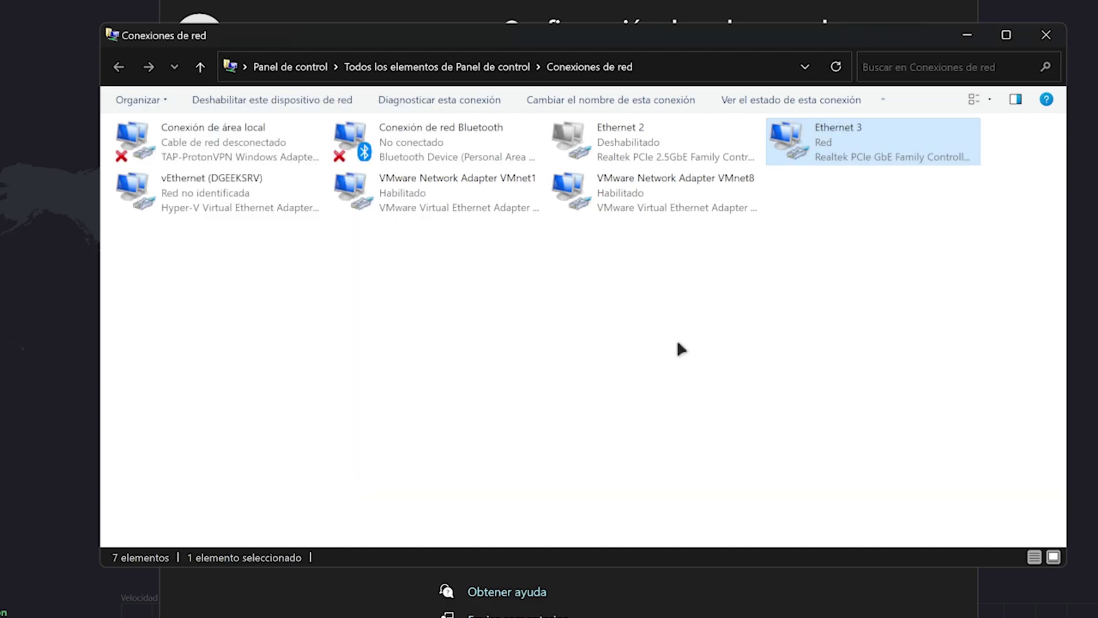
{"action": "left_click", "coordinate": [680, 348]}
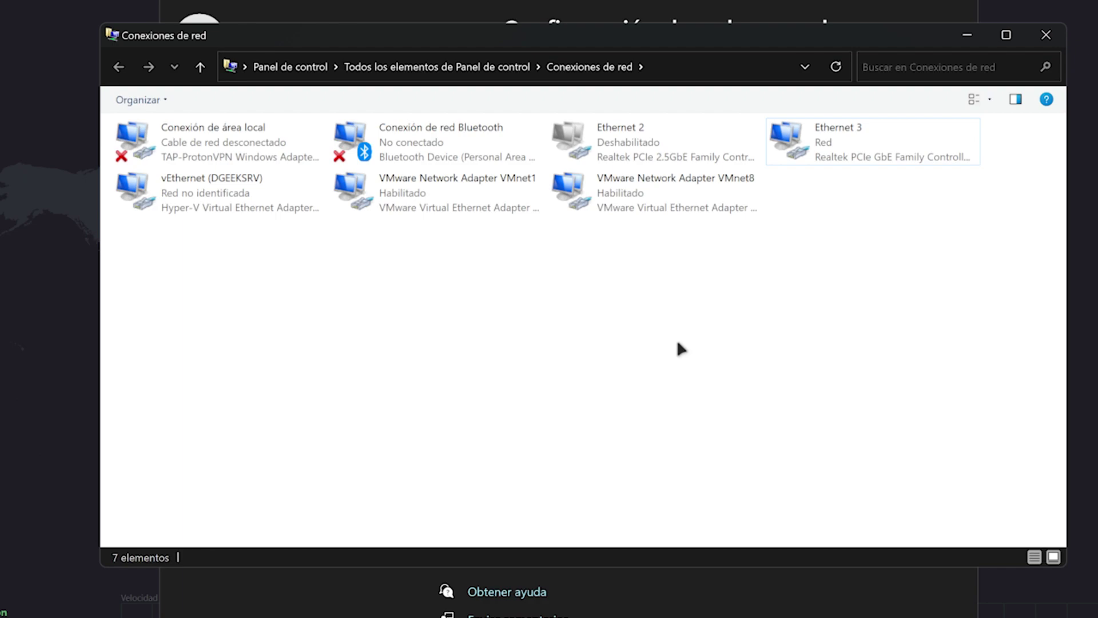